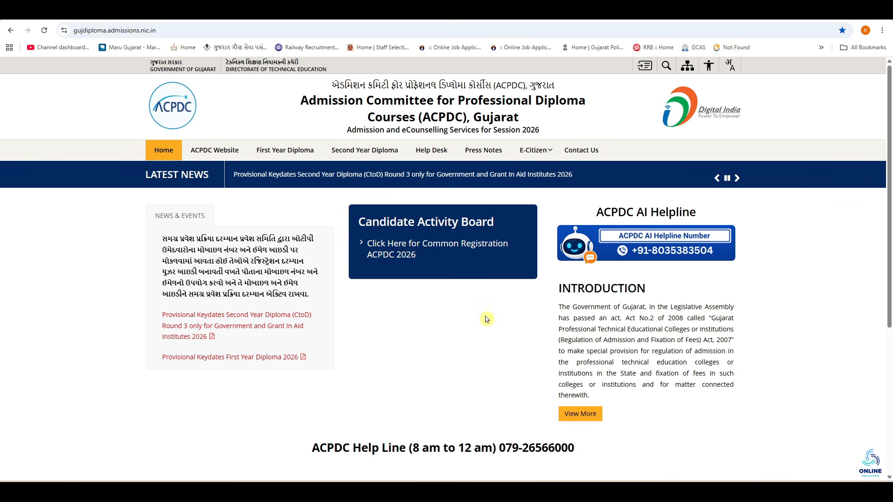
Step: Search the web for gujdiploma in a new tab and open the Admission Committee for Professional Diploma Courses website
key(ctrl+t)
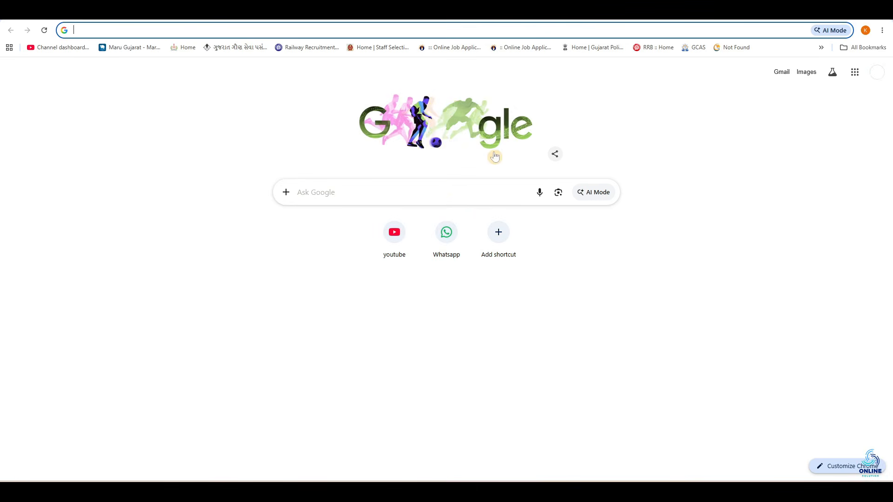
text(gujdipl)
key(Down)
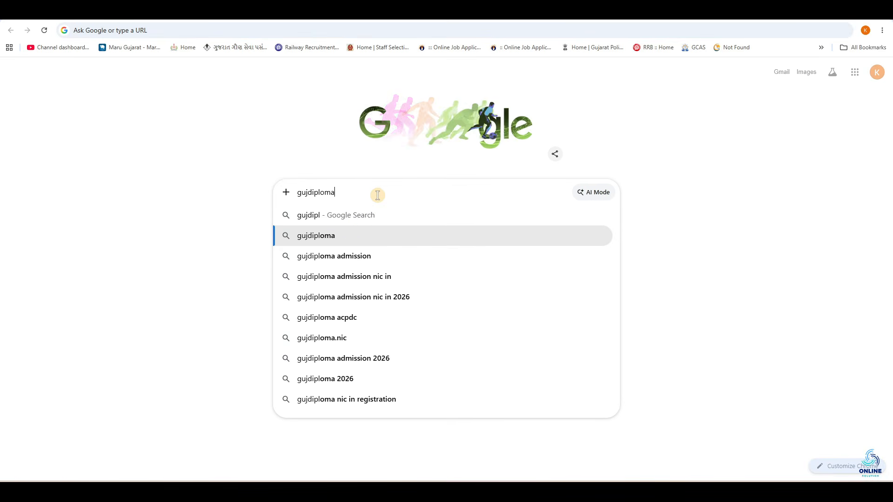
key(Return)
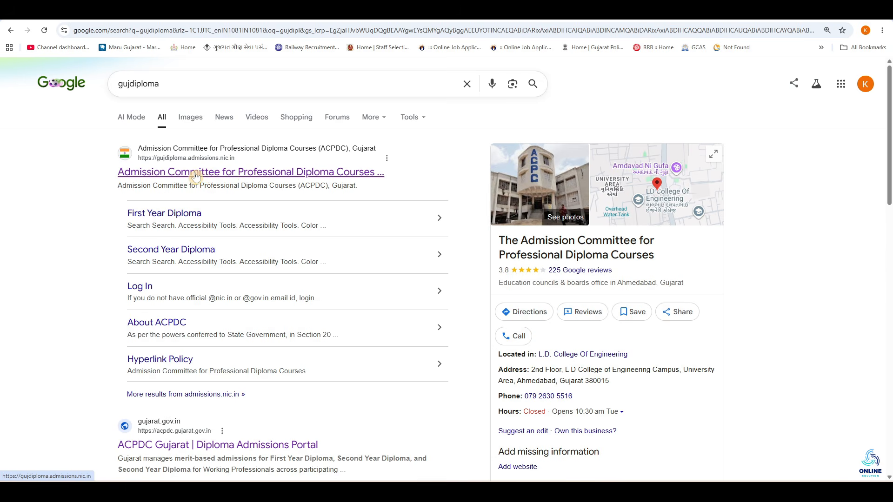
click(211, 175)
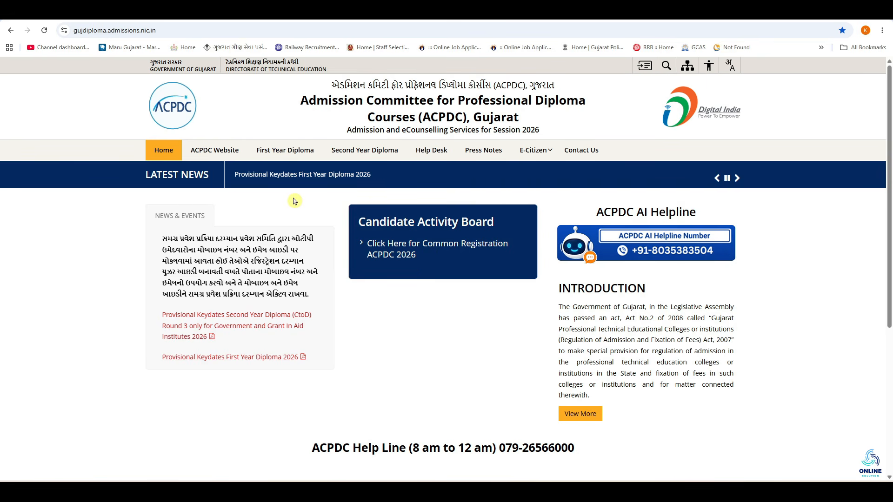
Step: Open the First Year Diploma page and view its list of candidates included in the 2026 merit list (29-06-2026)
click(277, 151)
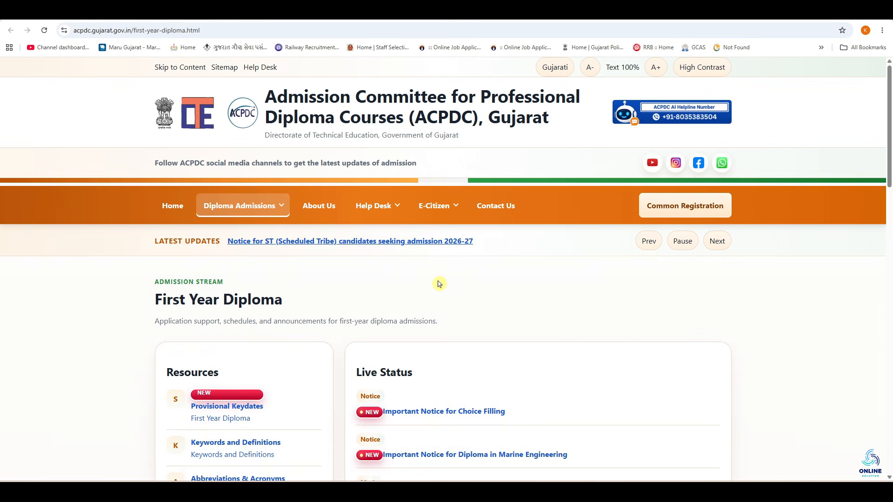
scroll(439, 283, down, 5)
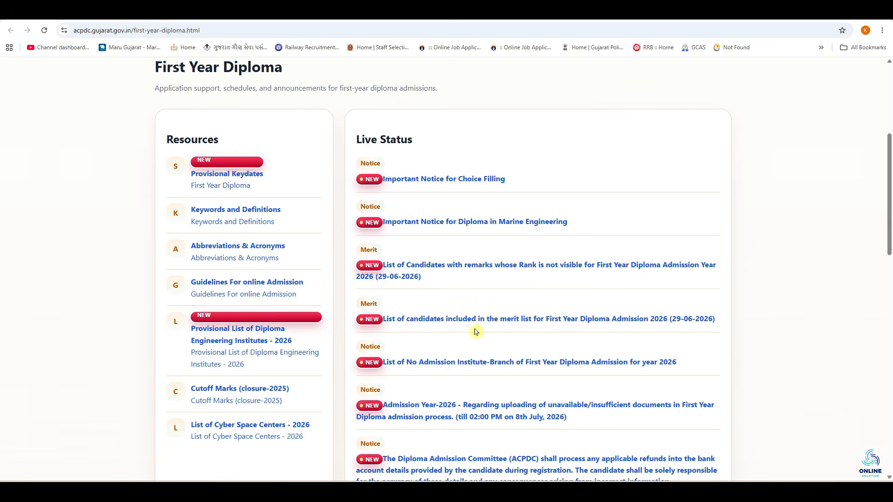
click(626, 320)
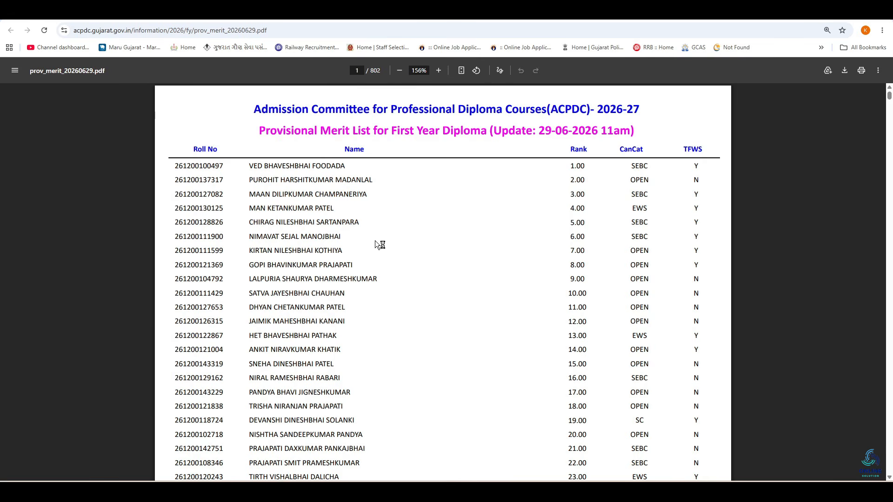
click(167, 10)
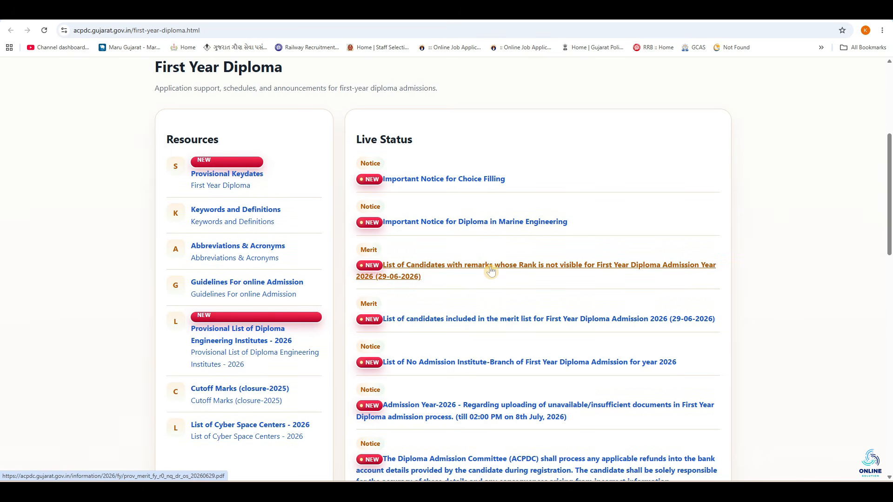
Step: View the list of First Year Diploma candidates whose rank is not visible and highlight the first entry's remark about the original marksheet
click(491, 271)
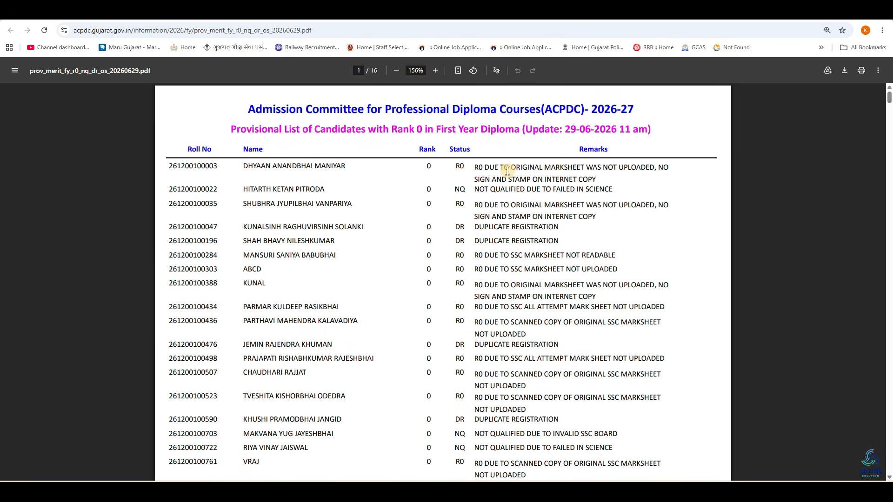
drag(510, 167, 629, 168)
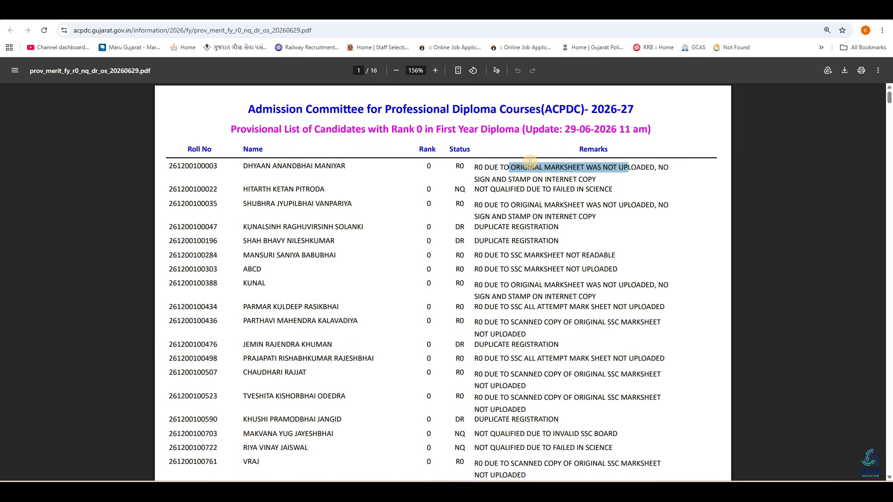
click(498, 303)
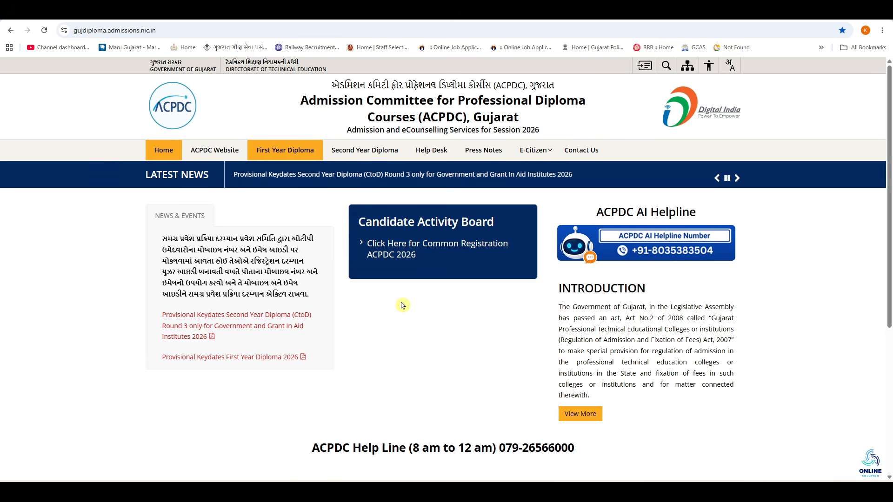
Step: Open Common Registration ACPDC 2026 through the external site notice and sign in with the user ID, password and security pin
click(431, 247)
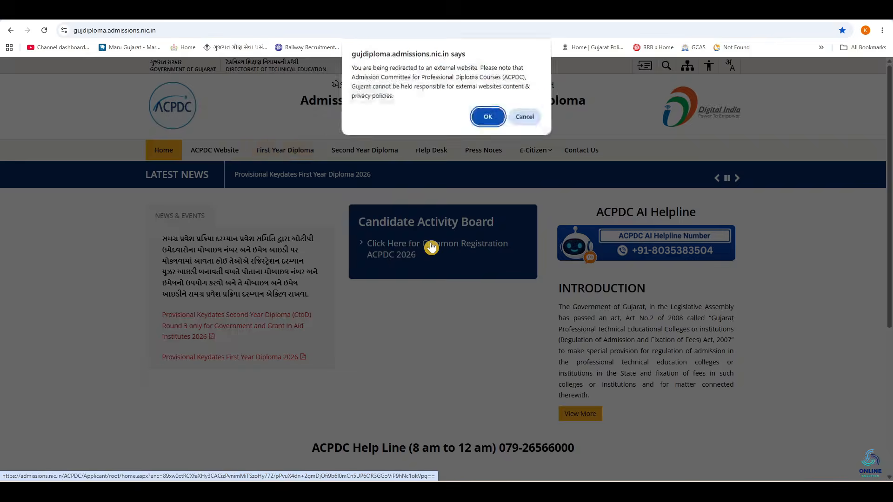
key(Return)
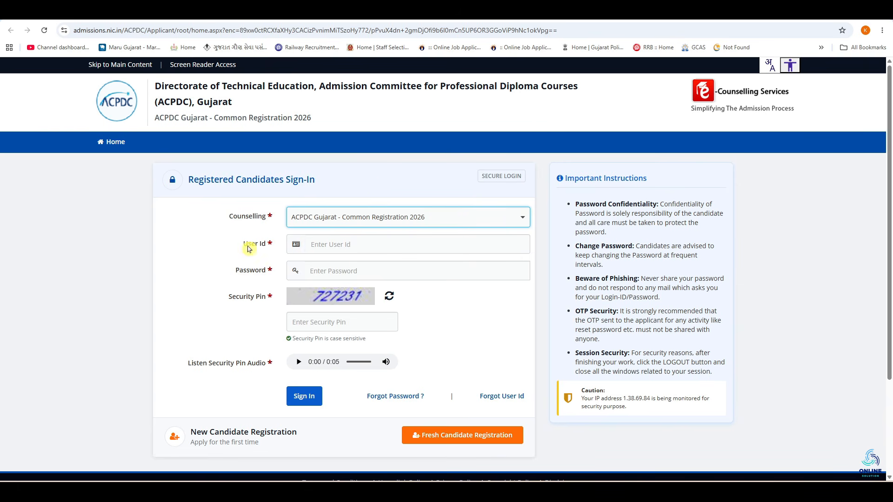
click(328, 245)
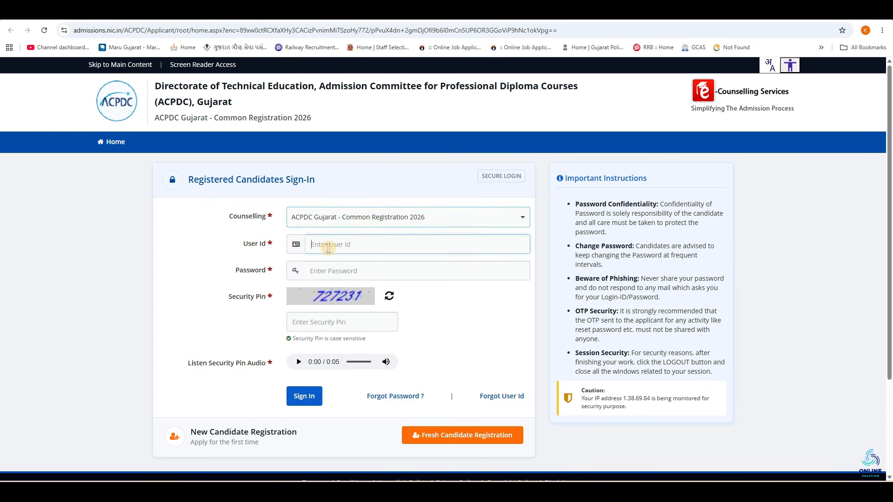
click(325, 275)
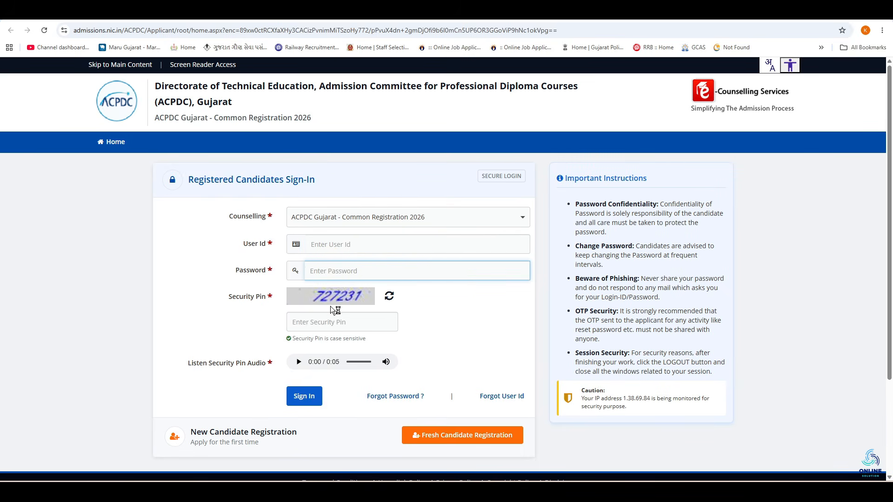
click(335, 322)
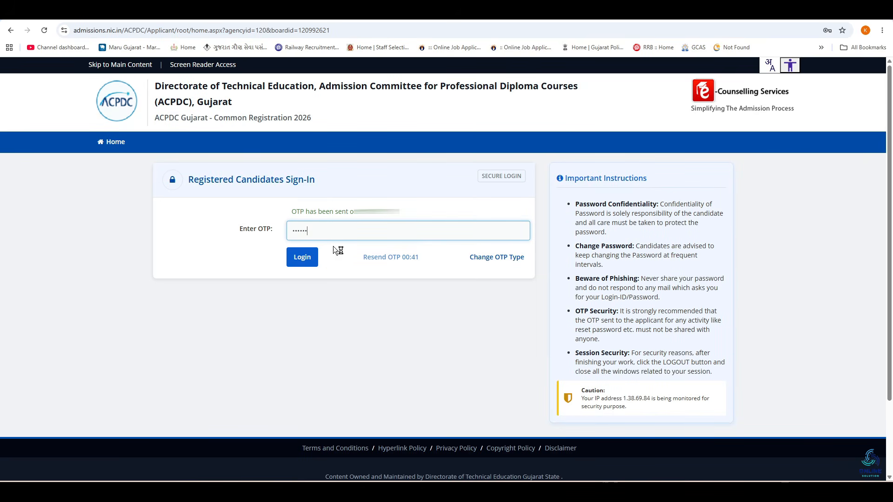
Step: Log in with the OTP, enter the dashboard security pin and proceed to First Year Diploma after SSC Counselling 2026
click(302, 257)
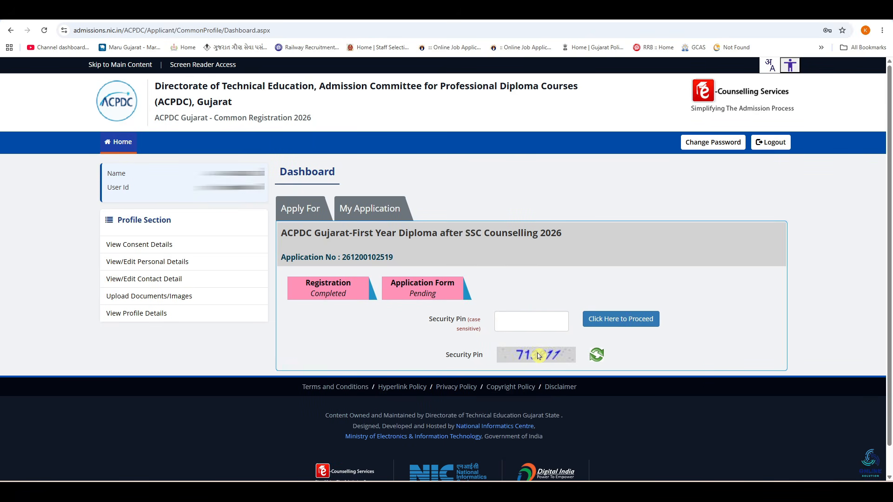
click(540, 324)
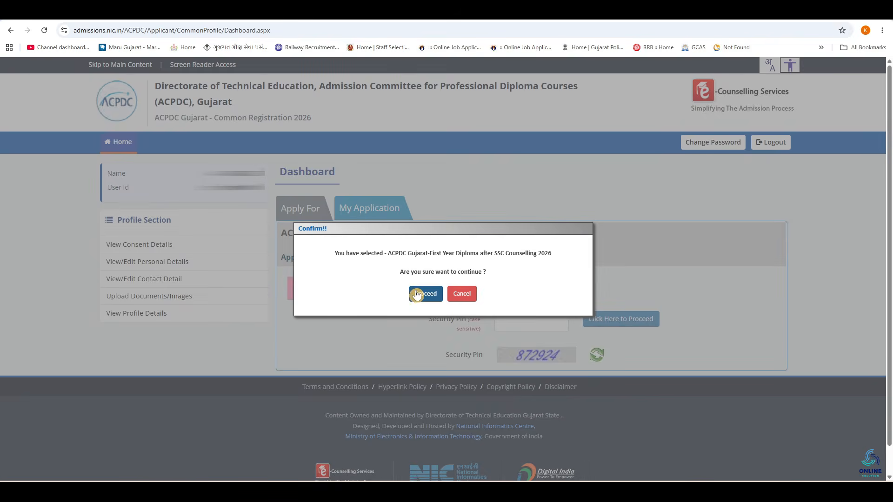
click(417, 294)
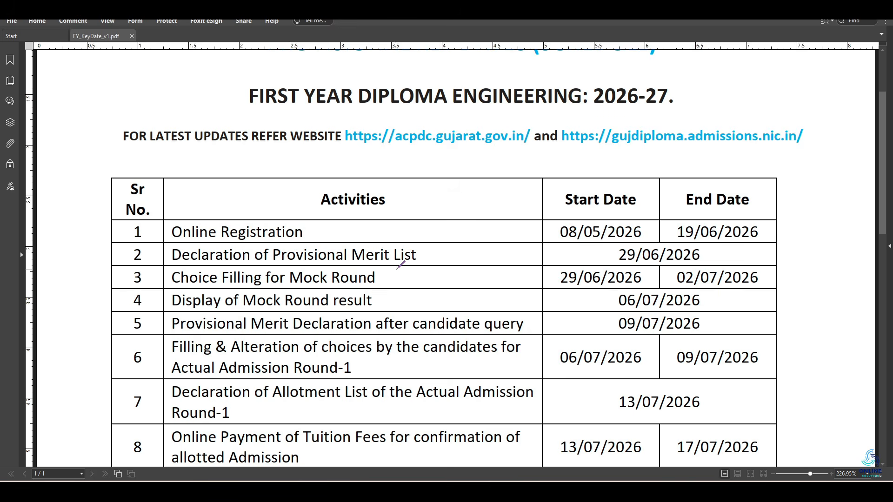
Step: In the key dates PDF, underline "Mock Round" under Choice Filling and mark its start date 29/06/2026 and end date 02/07/2026
drag(295, 286, 373, 290)
drag(547, 275, 564, 269)
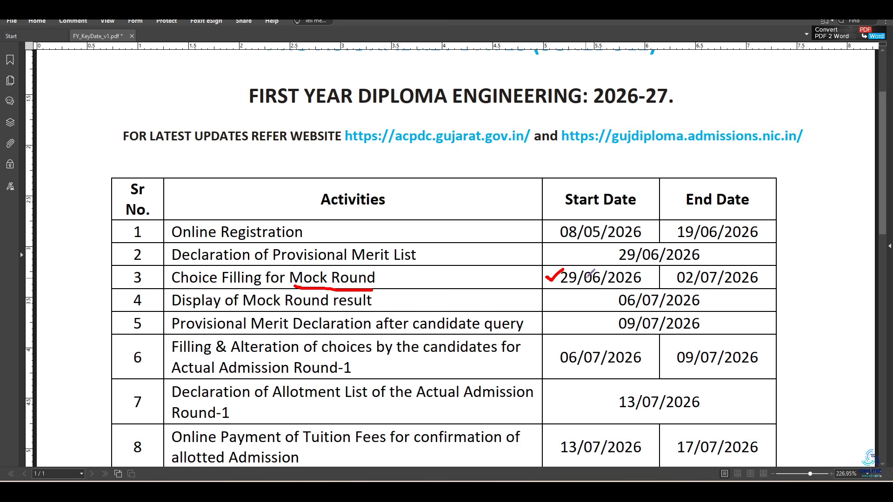
mouse_move(682, 287)
mouse_down()
mouse_move(781, 272)
mouse_move(792, 260)
mouse_up()
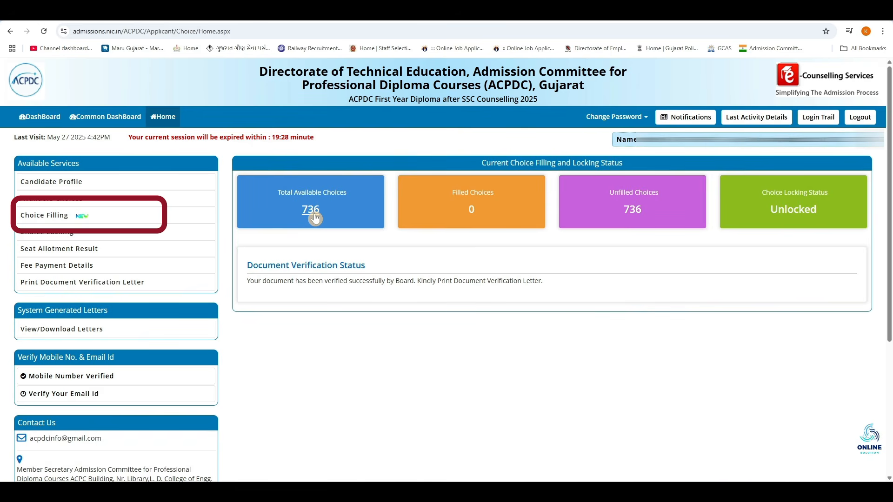
Step: On the admissions site, open Choice Filling from the total available choices and authenticate with the account password
click(314, 218)
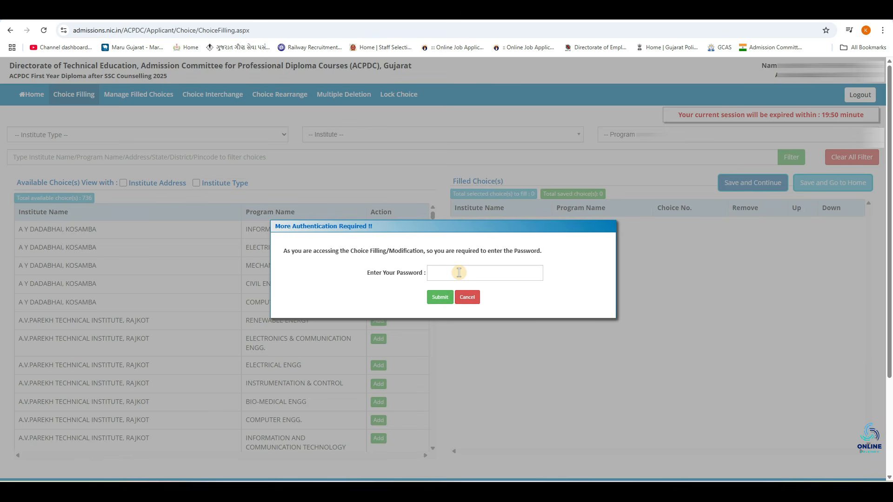
click(458, 274)
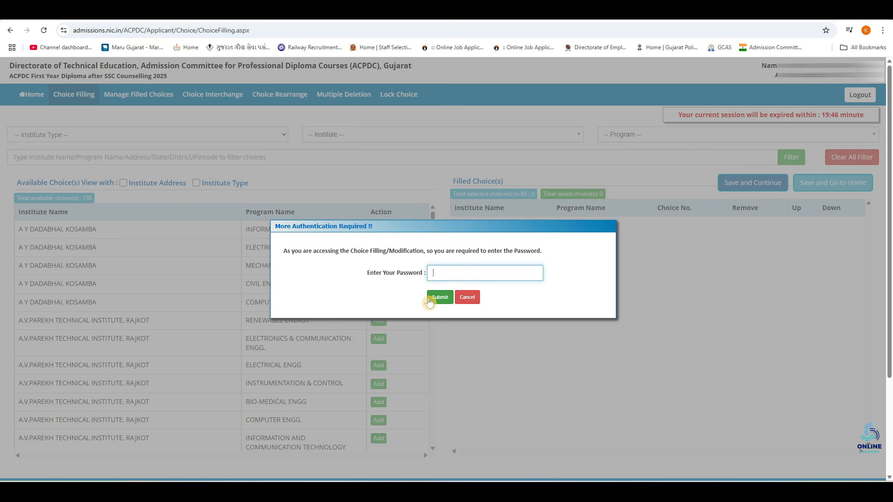
click(439, 298)
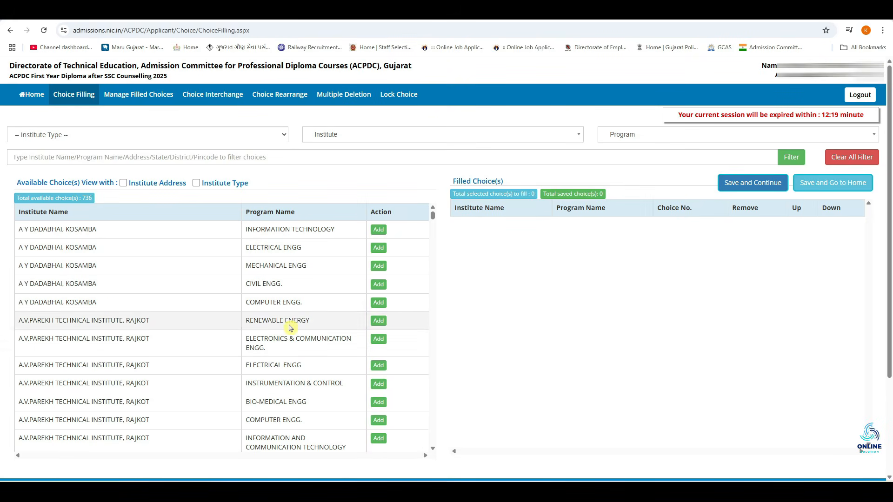
Step: Filter the available choices by institute type State Government and institute SIR BHAVSINHJI POLYTECHNIC INSTITUTE, BHAVNAGAR
scroll(293, 298, down, 15)
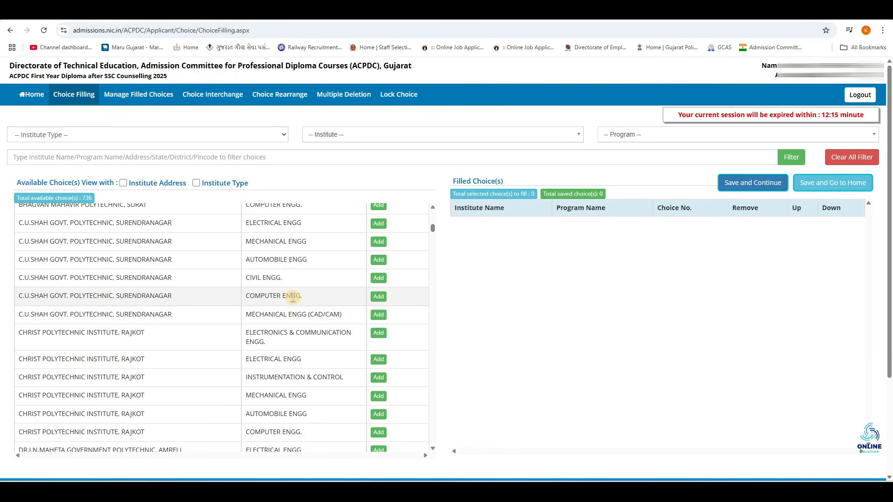
click(98, 135)
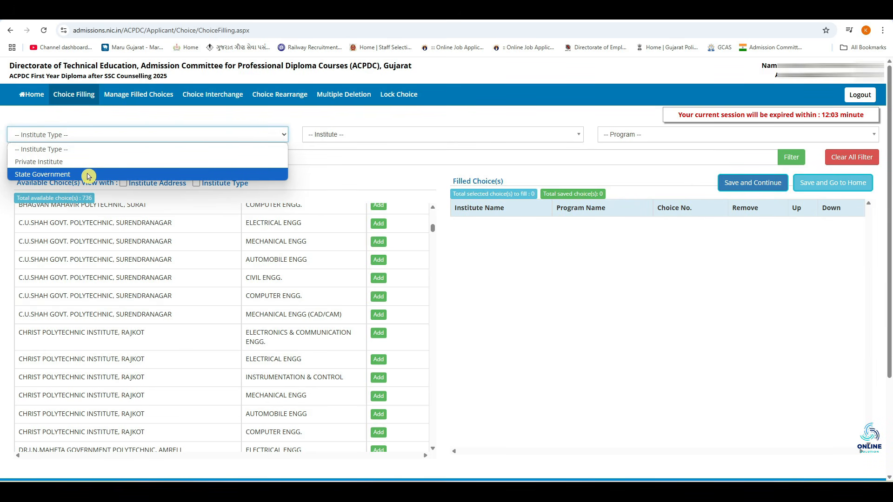
click(118, 175)
click(372, 138)
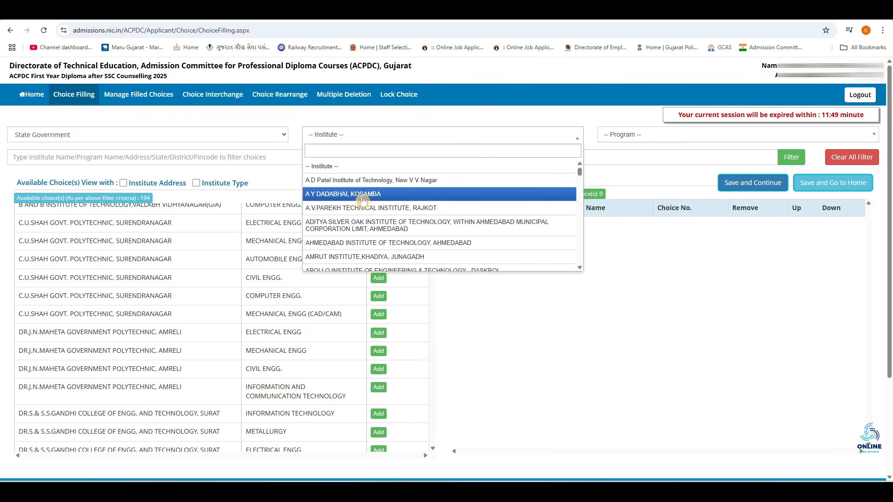
scroll(384, 196, down, 2)
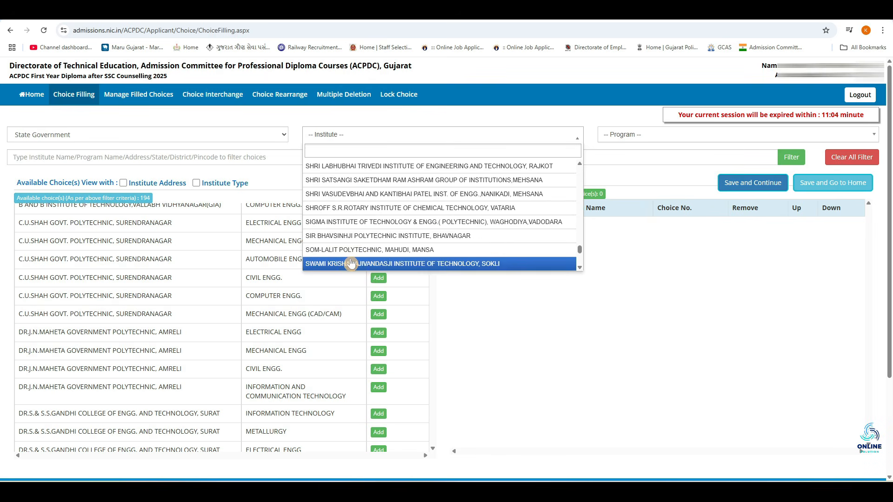
click(461, 237)
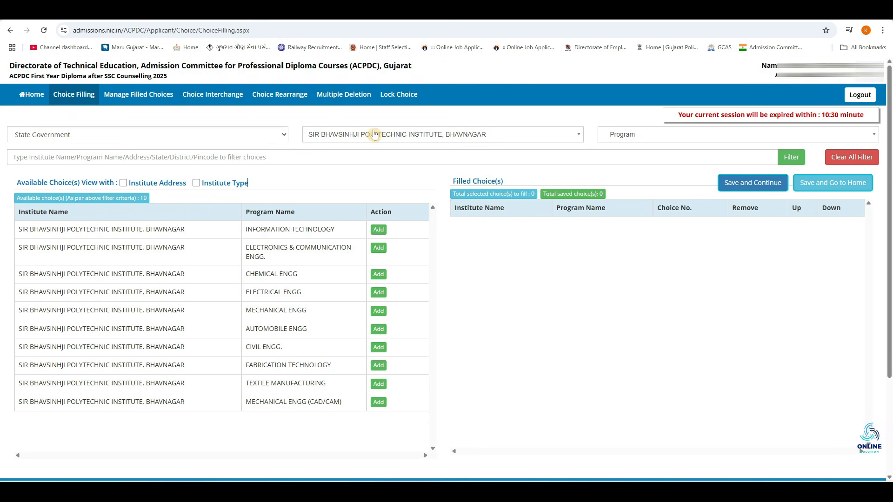
Step: Add the MECHANICAL ENGG program of SIR BHAVSINHJI POLYTECHNIC INSTITUTE, BHAVNAGAR to the filled choices
click(371, 134)
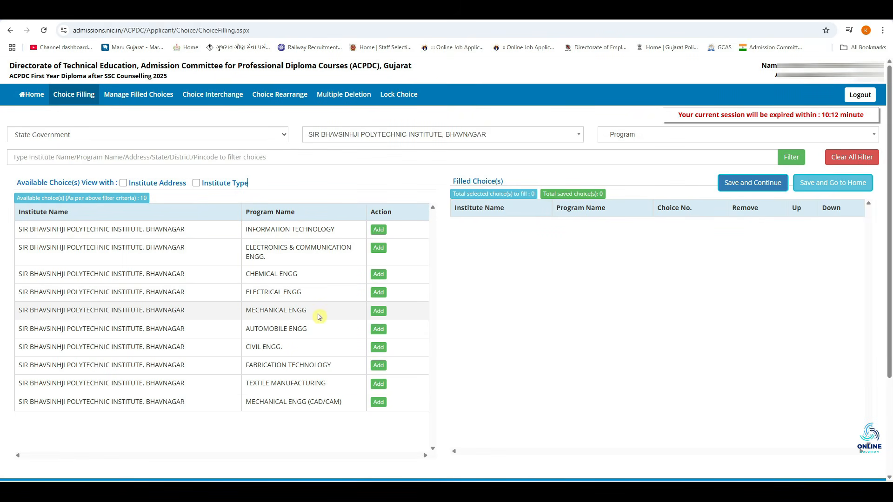
click(378, 311)
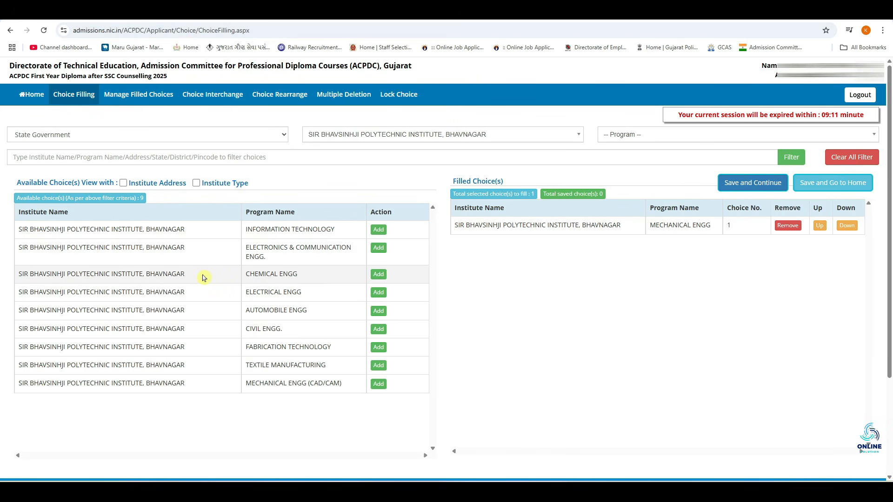
Step: Try adding INFORMATION TECHNOLOGY at the Bhavnagar institute and MECHANICAL ENGG at GOVERNMENT POLYTECHNIC, AHMEDABAD as further choices
click(379, 230)
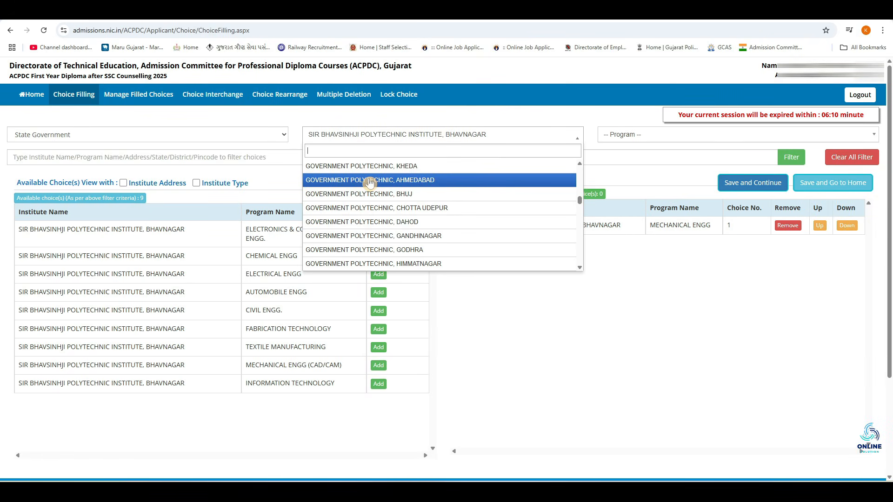
click(416, 182)
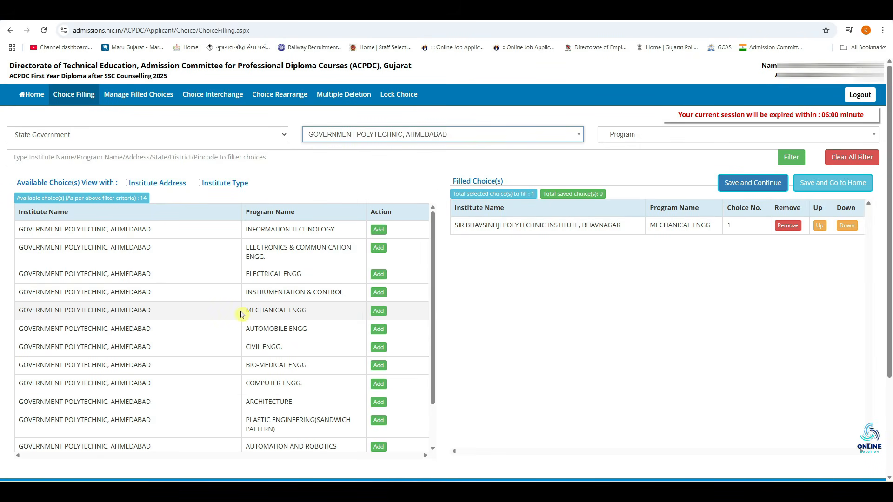
click(379, 311)
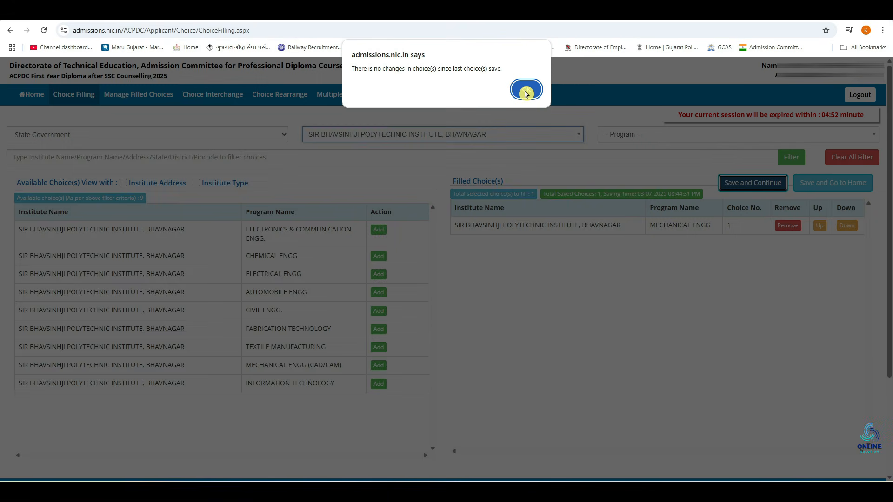
Step: Save the filled choices and dismiss the site's message
click(526, 92)
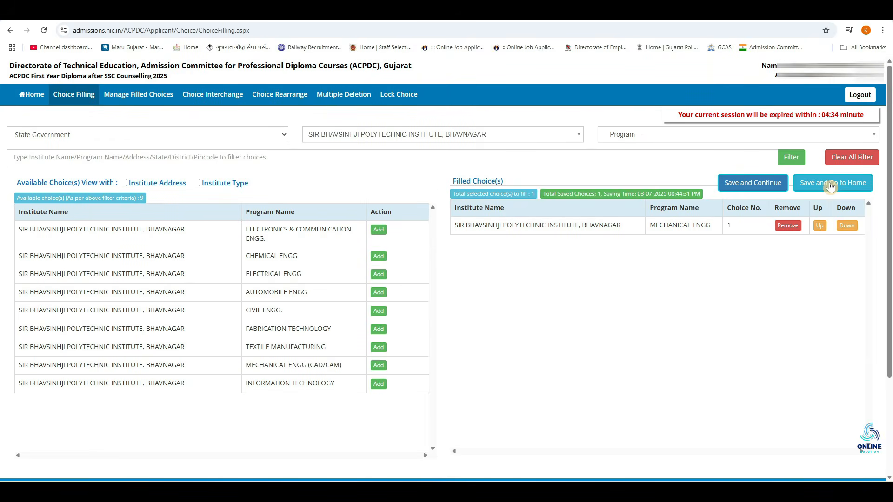
Step: Save the filled choices, return to the home page and view the list of filled choices
click(831, 186)
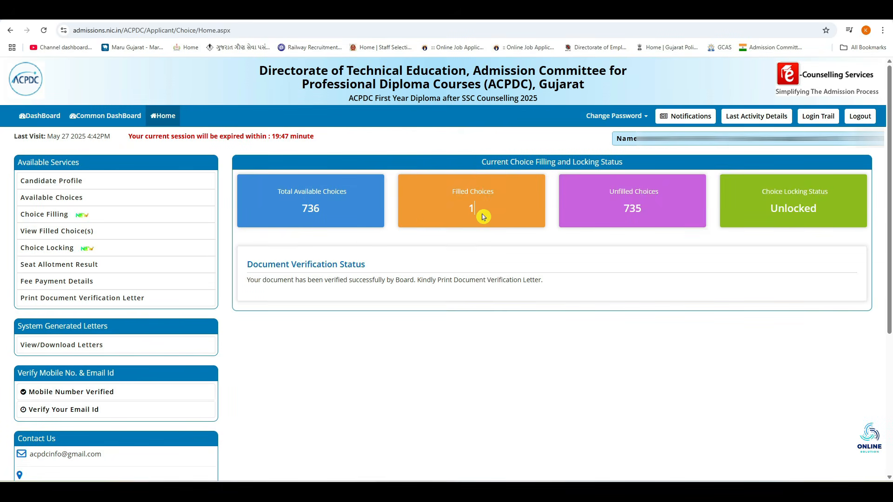
click(64, 232)
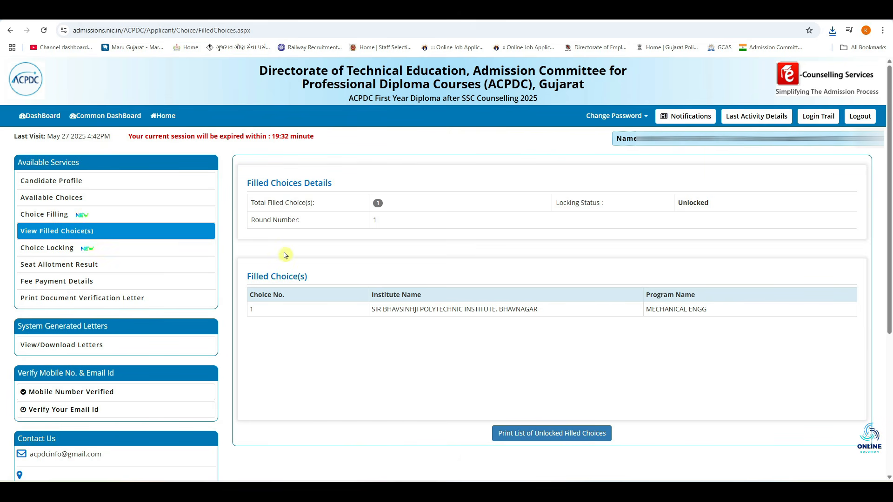
Step: Lock the filled choices by agreeing to the locking agreement, entering the account password and confirming the submission
click(69, 250)
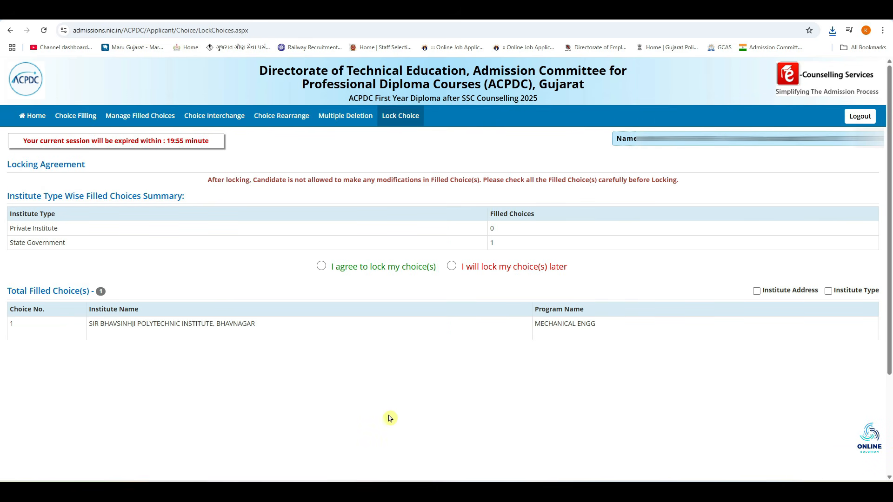
click(322, 267)
click(427, 274)
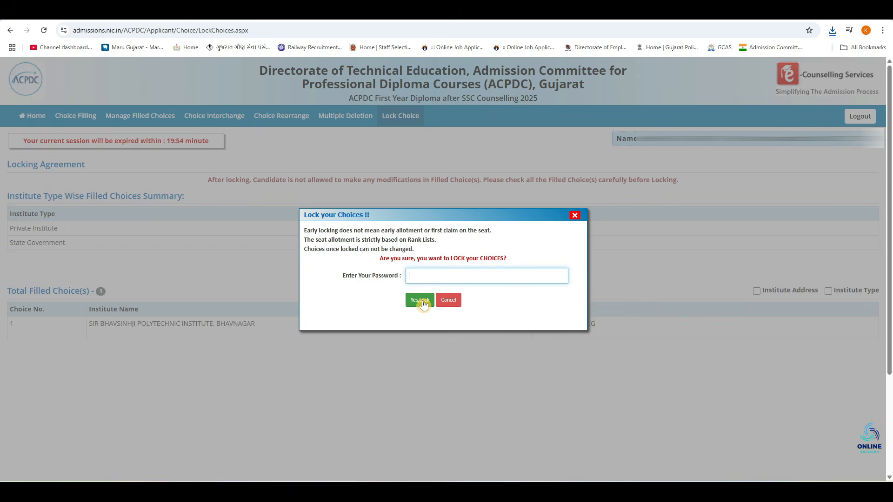
click(420, 300)
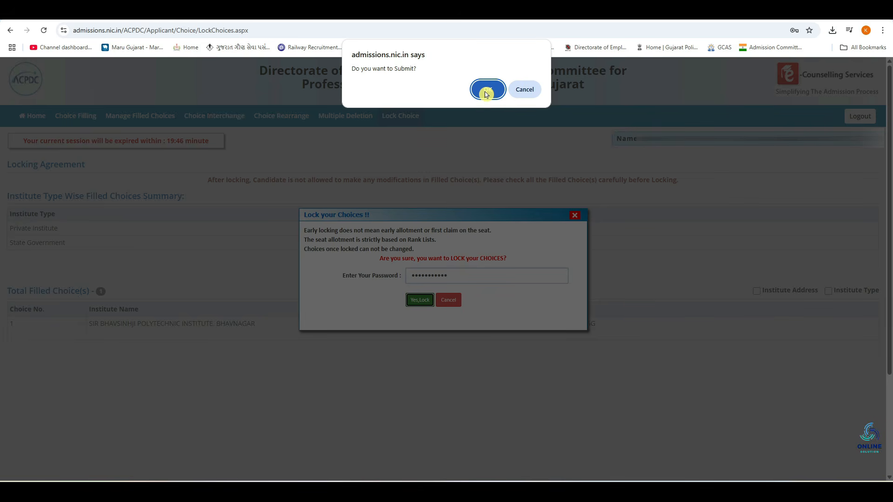
click(486, 91)
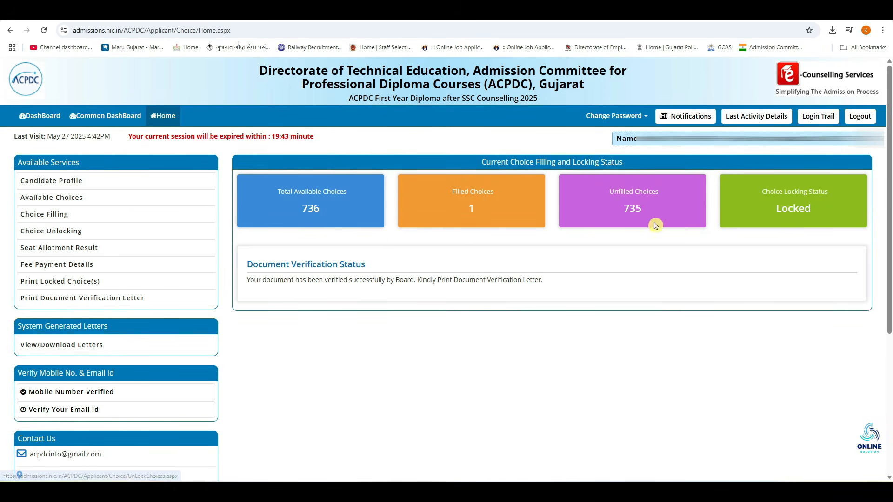
Step: Review the choice unlocking agreement and its agree option, and open the printable record of the locked choices
click(87, 232)
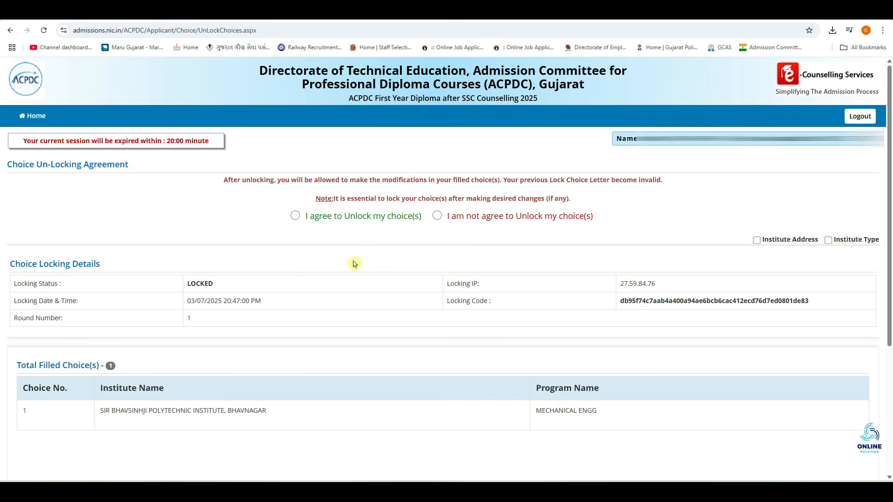
click(299, 217)
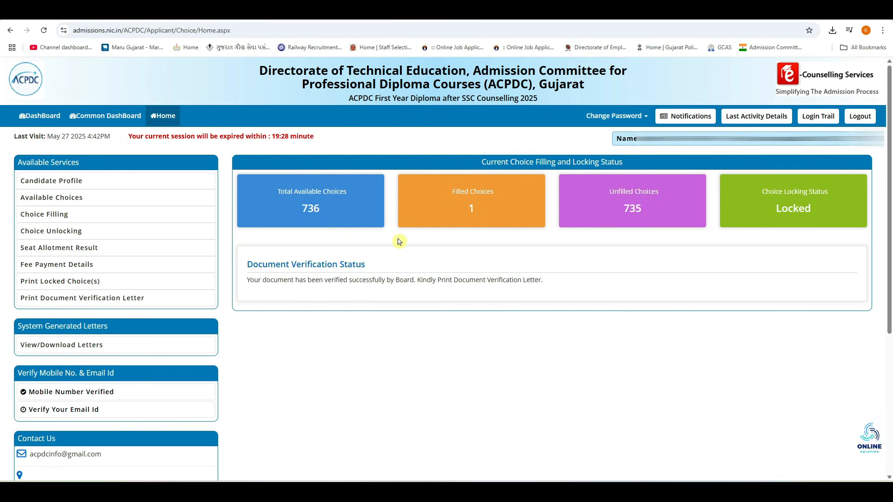
click(94, 282)
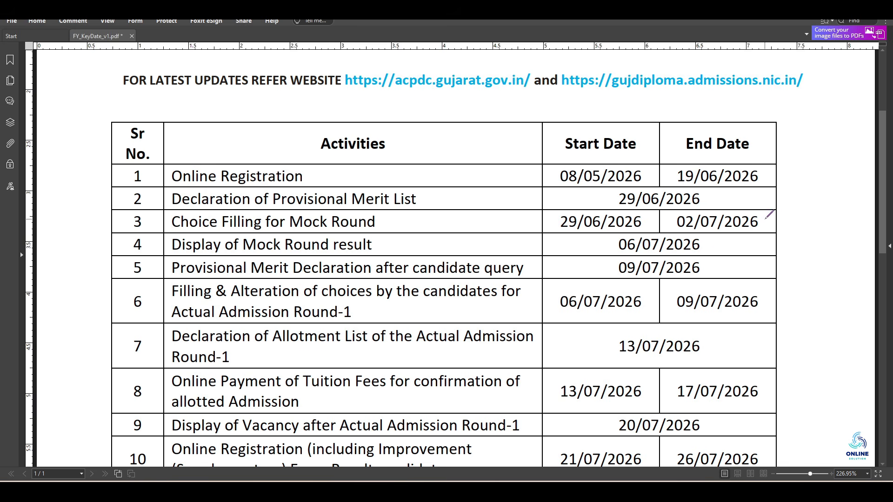
Step: Switch to FY_KeyDate_v1.pdf in Foxit and mark the mock round's end date, its result row and the provisional merit declaration row with red ticks and underlines
drag(764, 219, 782, 211)
drag(675, 230, 718, 229)
drag(248, 255, 368, 255)
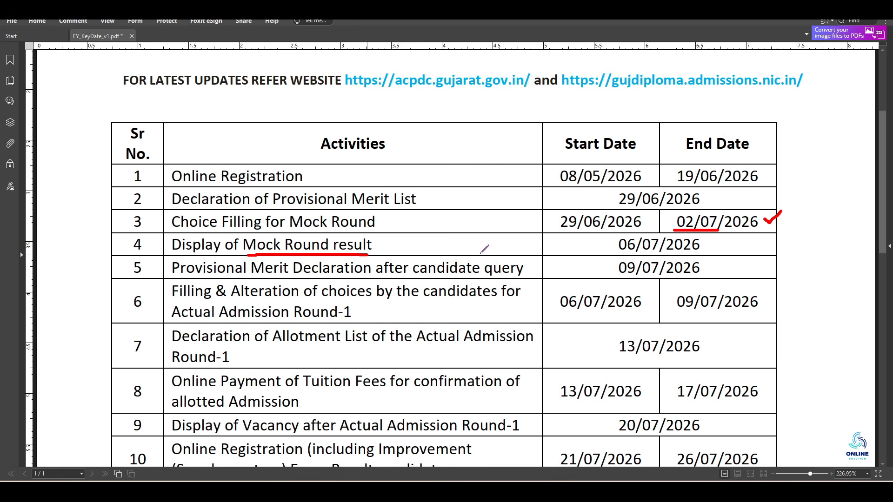
drag(596, 246, 616, 241)
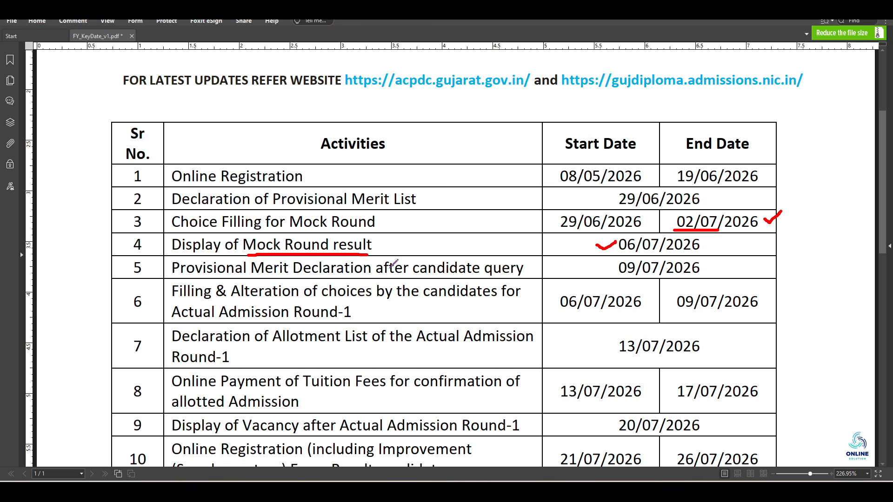
mouse_move(604, 269)
mouse_down()
mouse_move(610, 275)
mouse_move(618, 261)
mouse_up()
drag(200, 279, 343, 278)
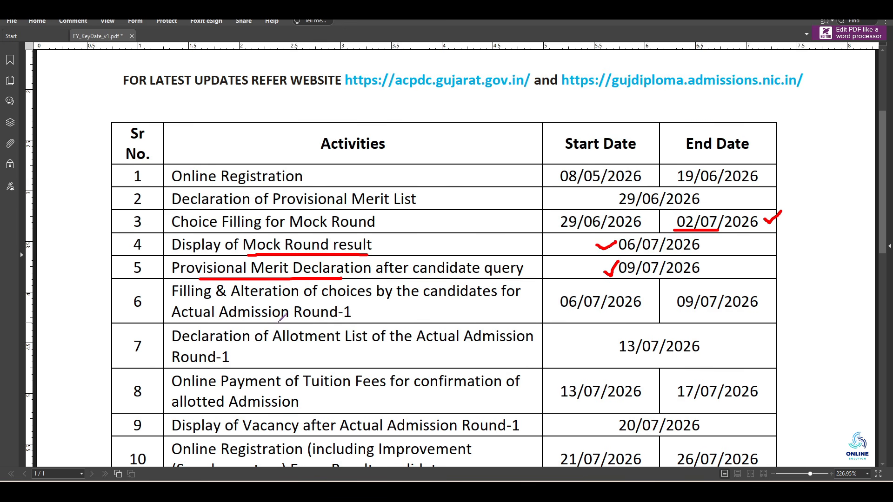
Step: Underline the Filling & Alteration of choices for Actual Admission Round-1 text in red and tick its row, start date and end date
drag(172, 301, 394, 301)
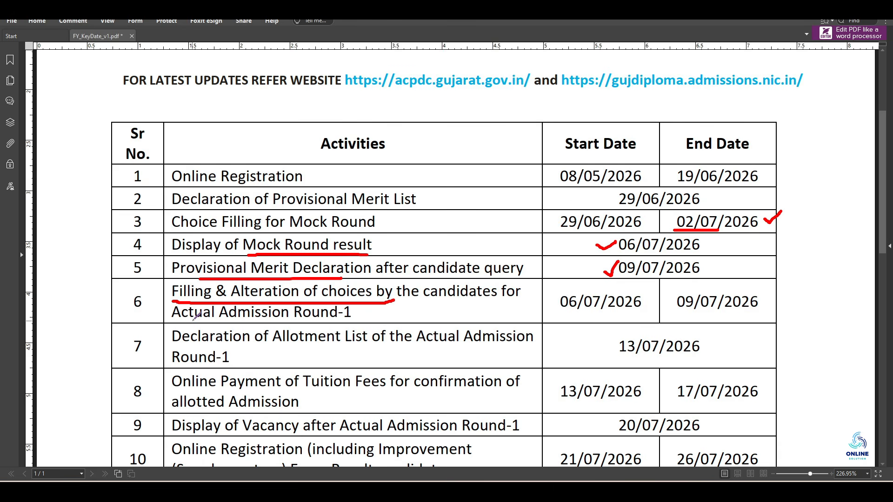
drag(191, 320, 339, 320)
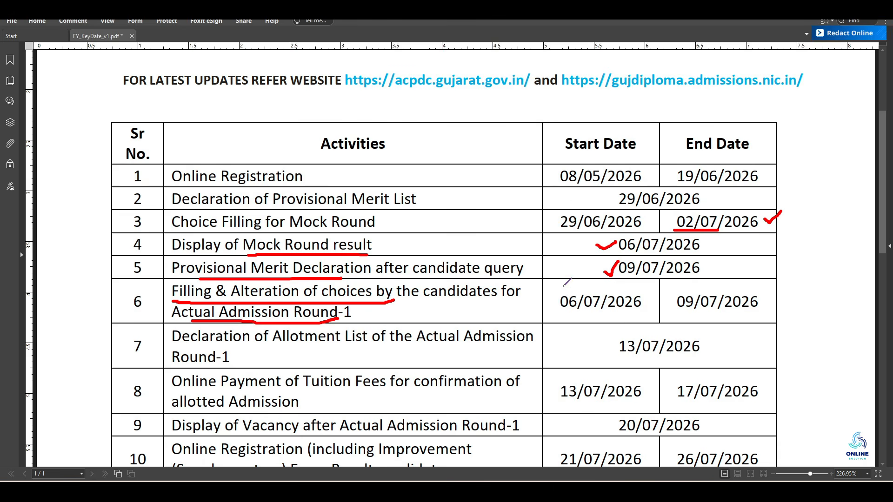
drag(544, 297, 558, 290)
drag(662, 296, 679, 290)
mouse_move(525, 303)
mouse_down()
mouse_move(528, 310)
mouse_move(535, 288)
mouse_up()
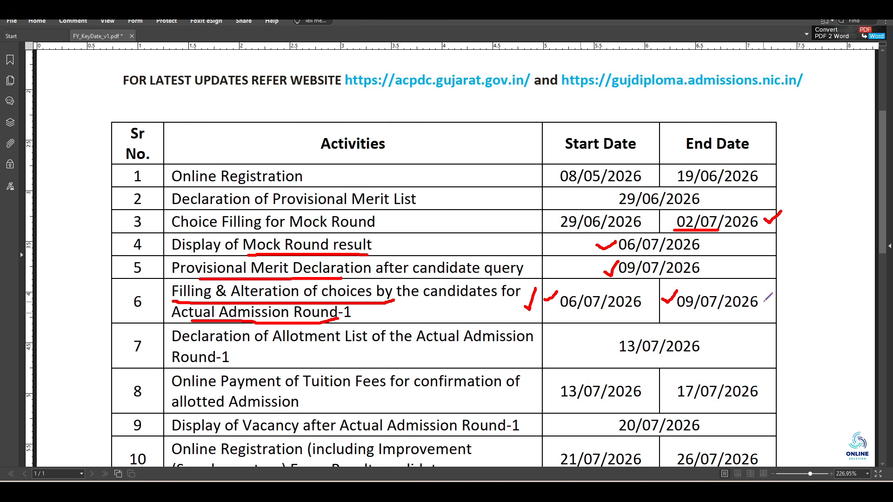
drag(768, 305, 810, 290)
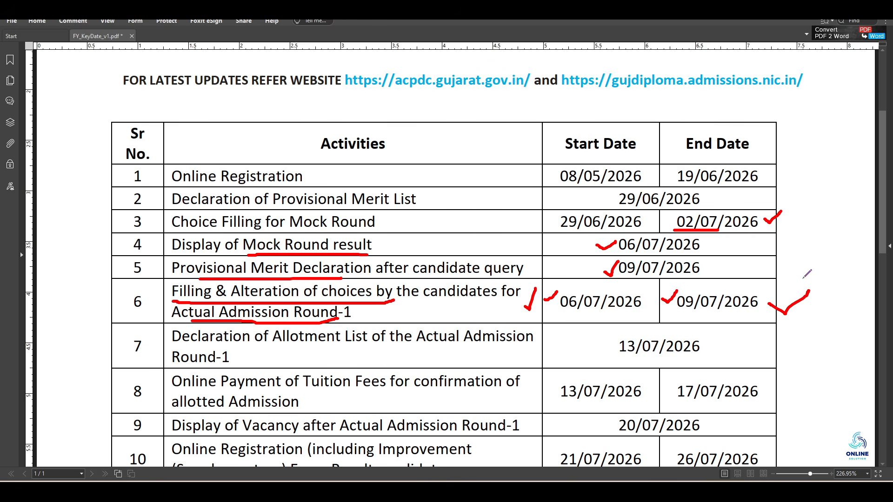